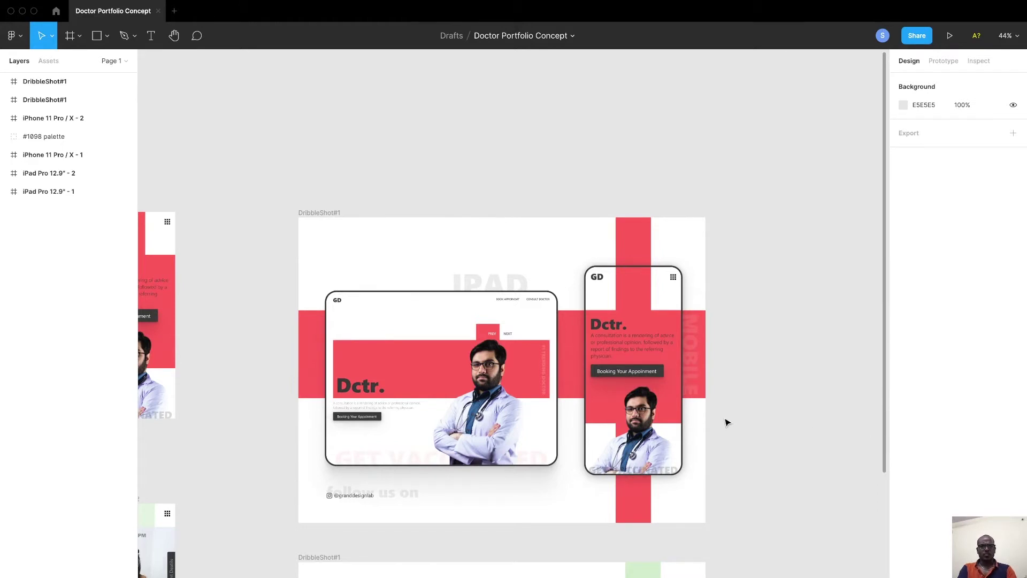
Step: Check the size of the red doctor frame in the design file
scroll(727, 422, down, 3)
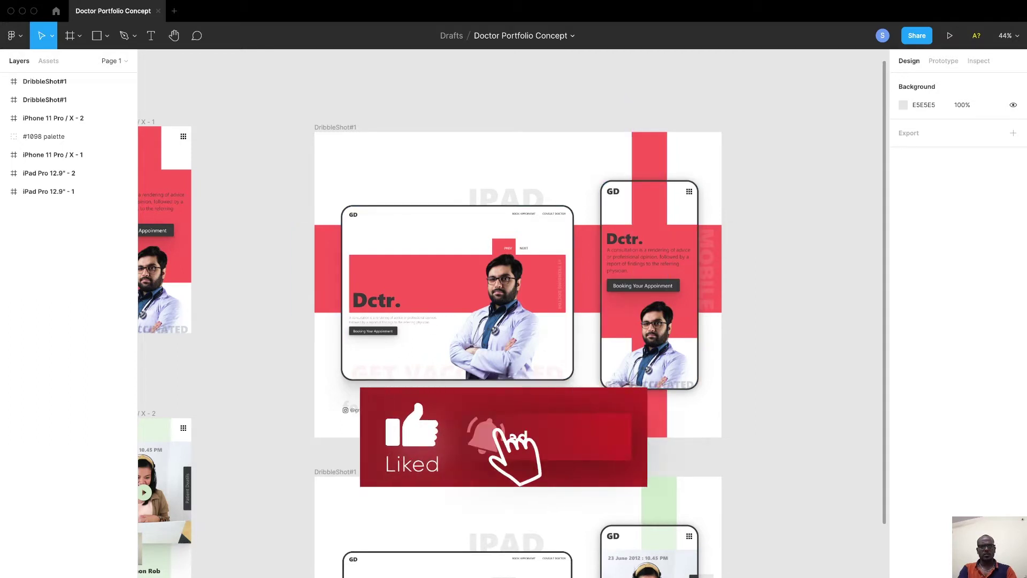
scroll(705, 420, up, 1)
scroll(543, 267, up, 2)
scroll(543, 227, up, 5)
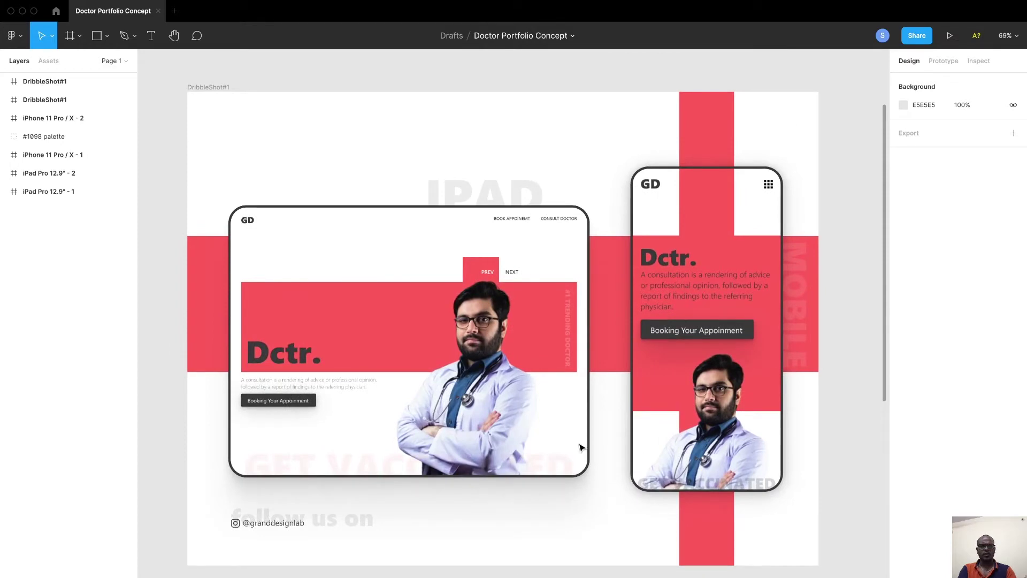
scroll(580, 447, down, 5)
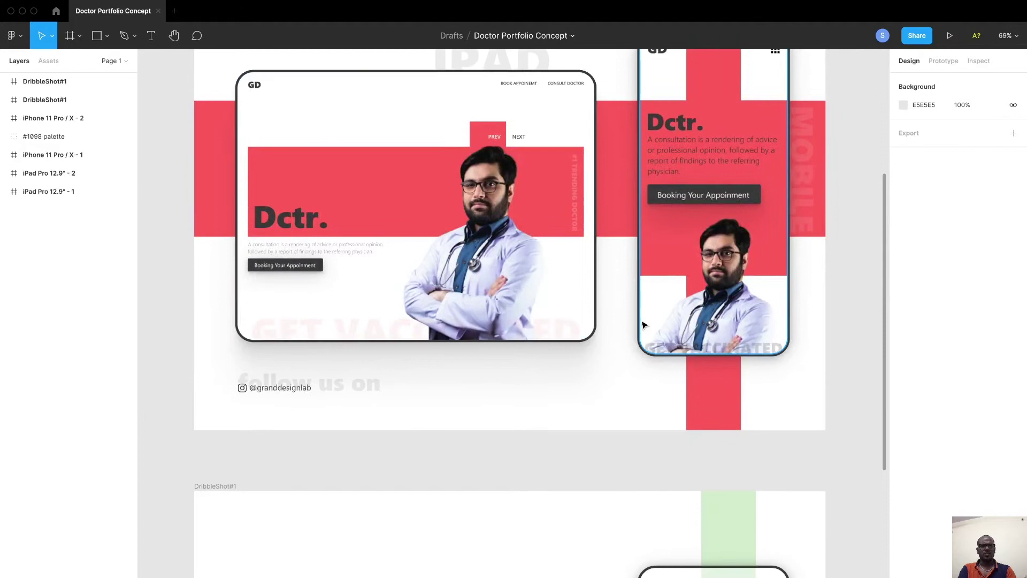
scroll(641, 385, down, 10)
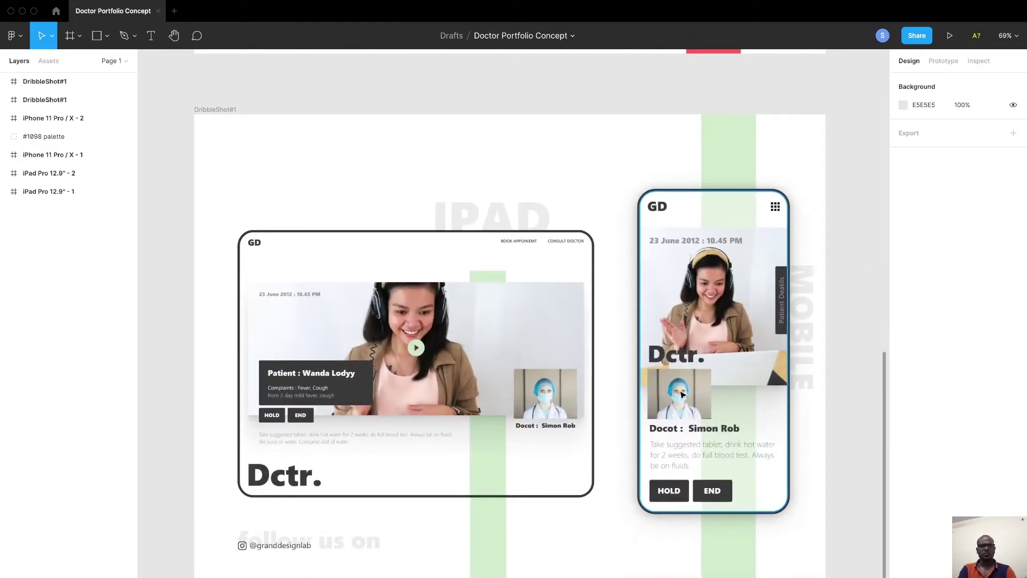
scroll(667, 468, up, 5)
scroll(674, 407, down, 3)
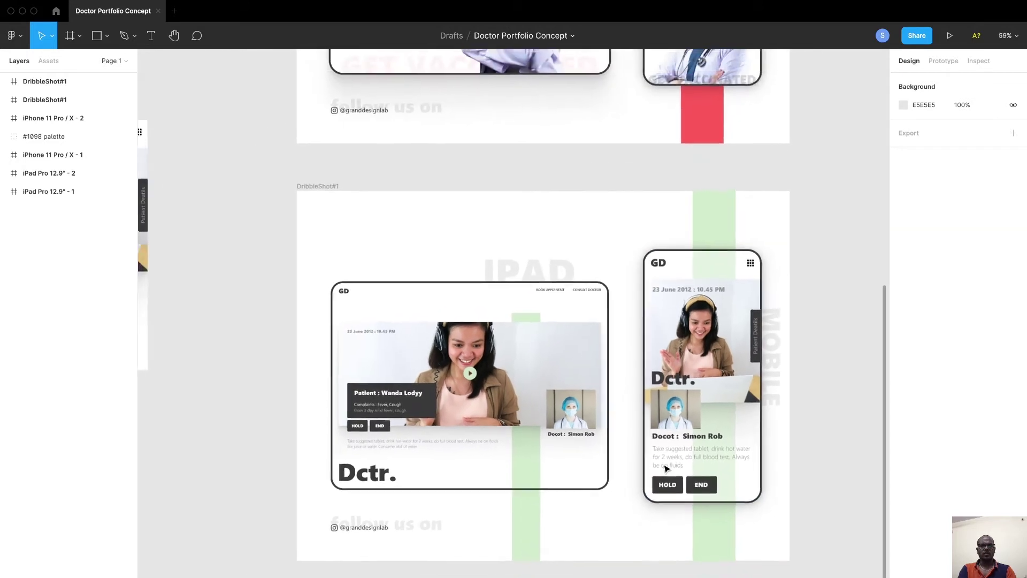
scroll(680, 339, up, 3)
scroll(680, 339, up, 6)
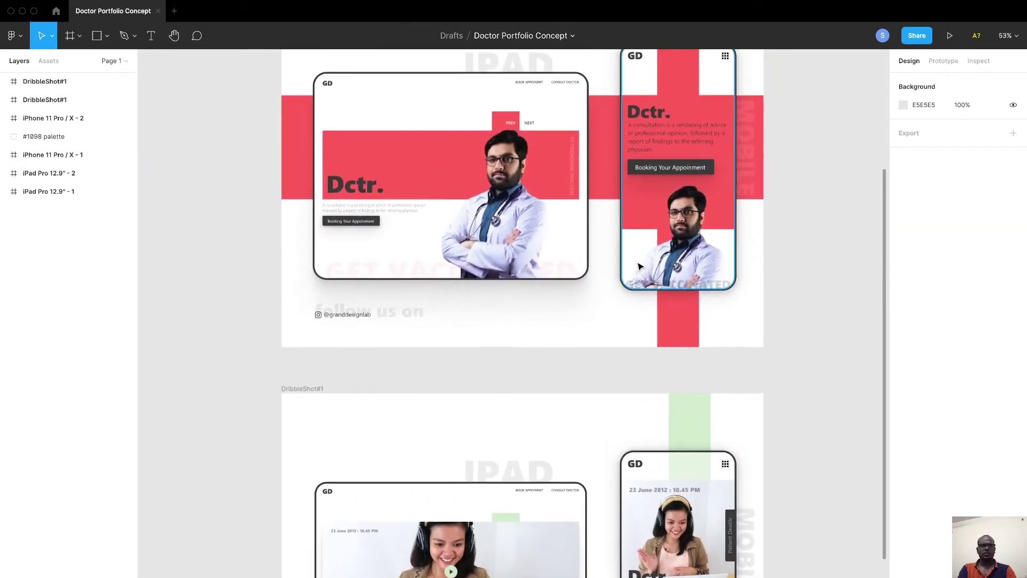
click(279, 101)
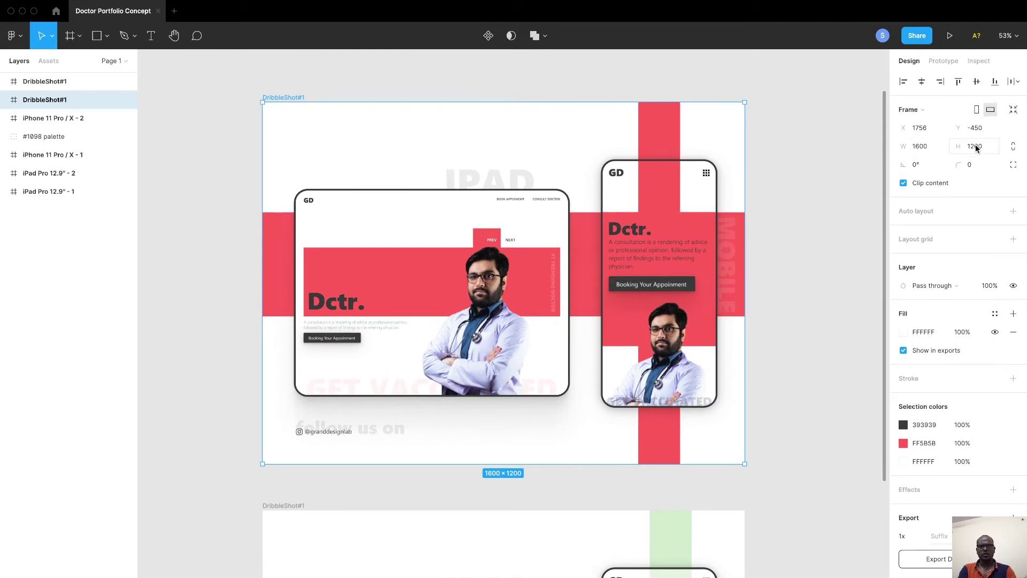
scroll(530, 437, down, 5)
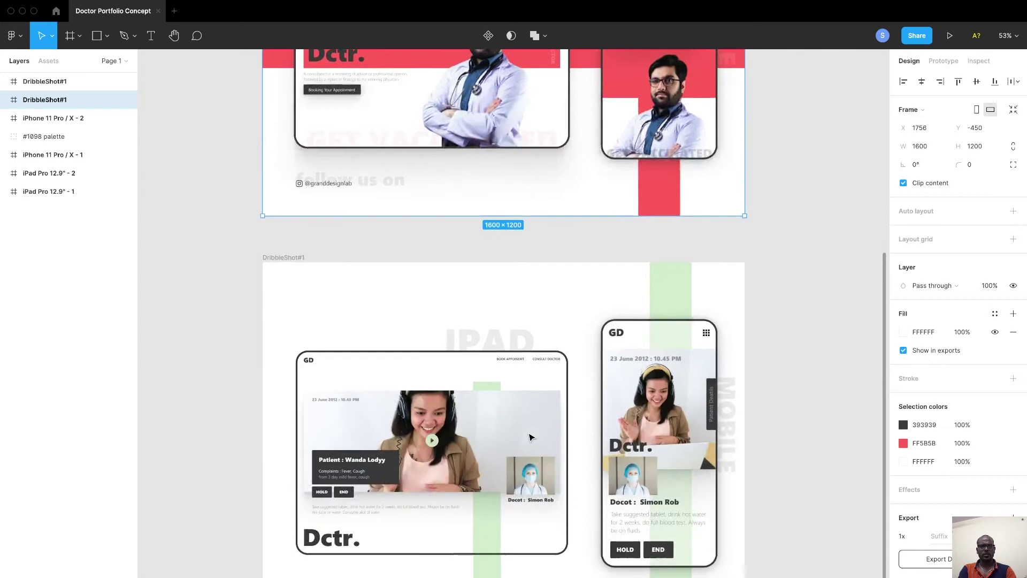
click(803, 219)
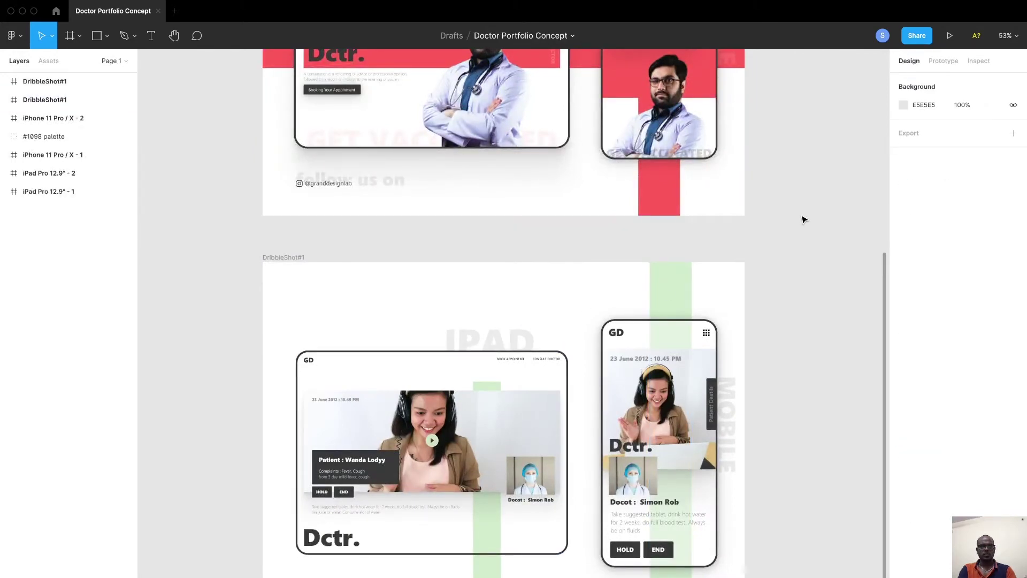
Step: On Dribbble, upload DribbleShot#1-1.png and DribbleShot#1.png as a new shot
key(ctrl+Right)
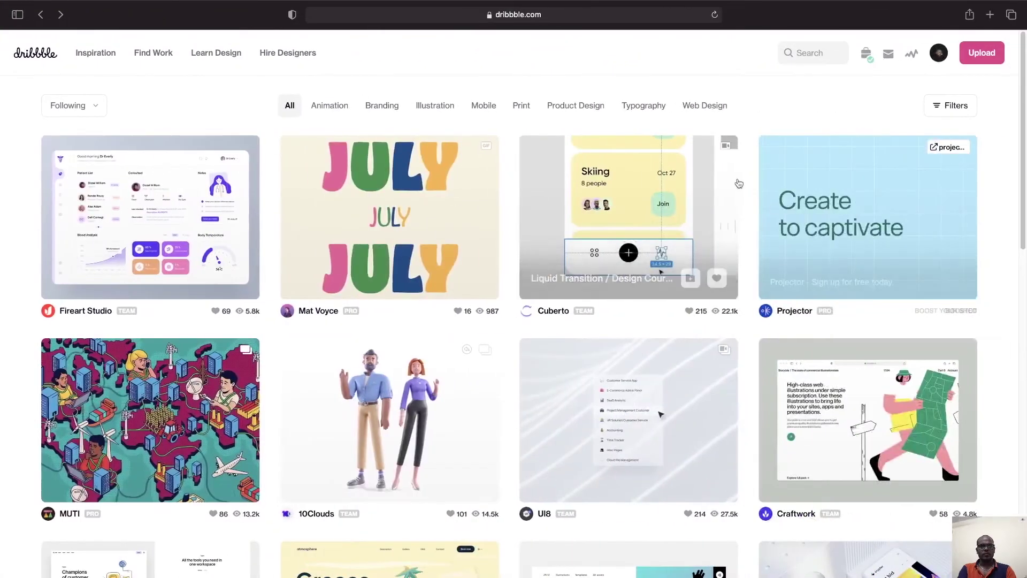
mouse_move(940, 55)
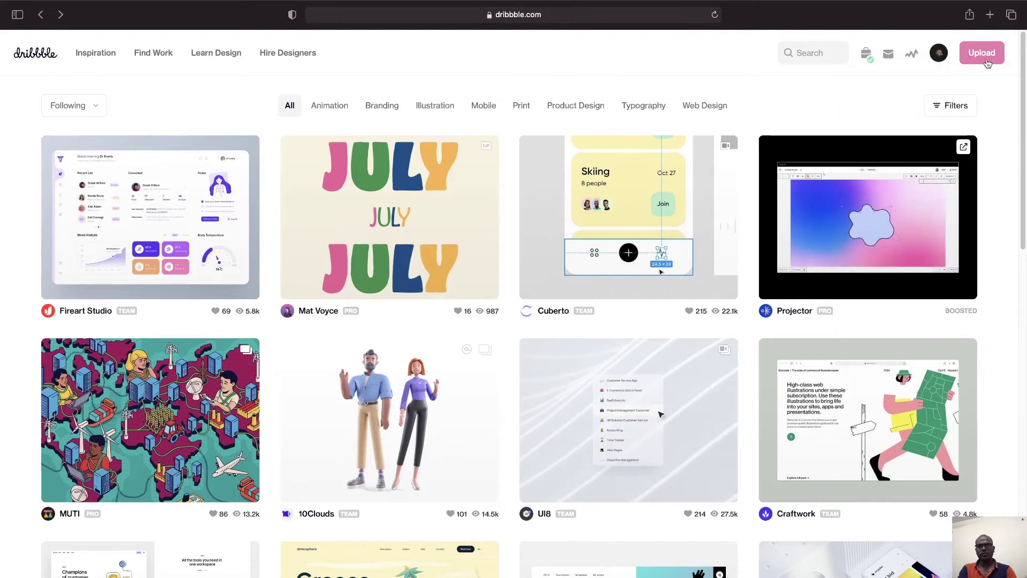
click(981, 53)
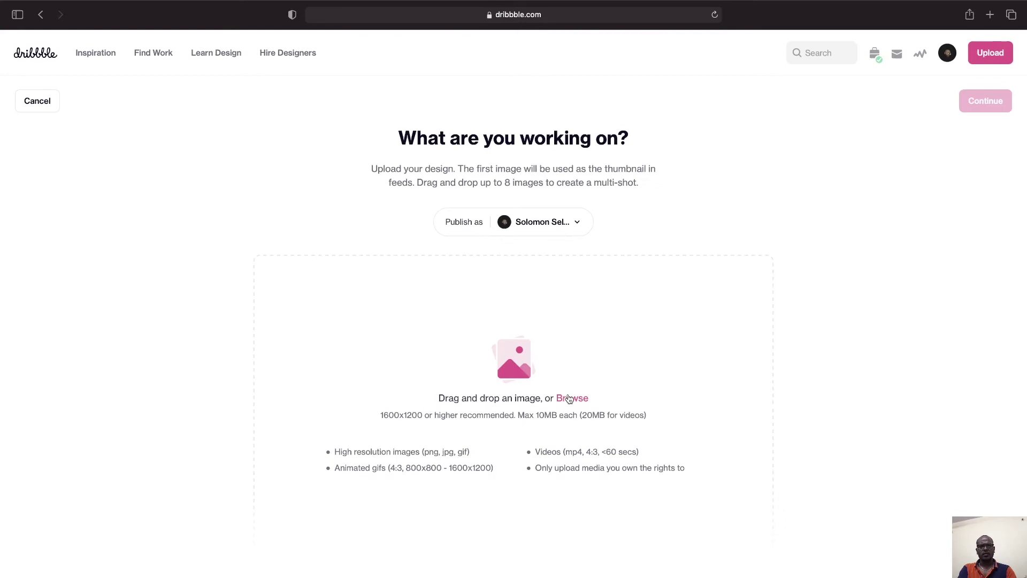
click(570, 399)
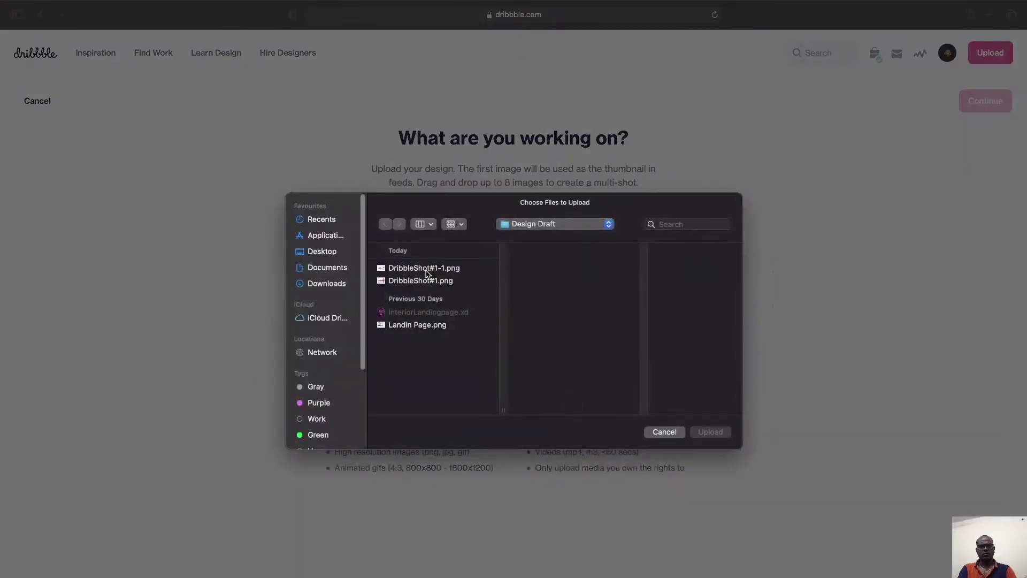
click(428, 272)
shift+click(428, 281)
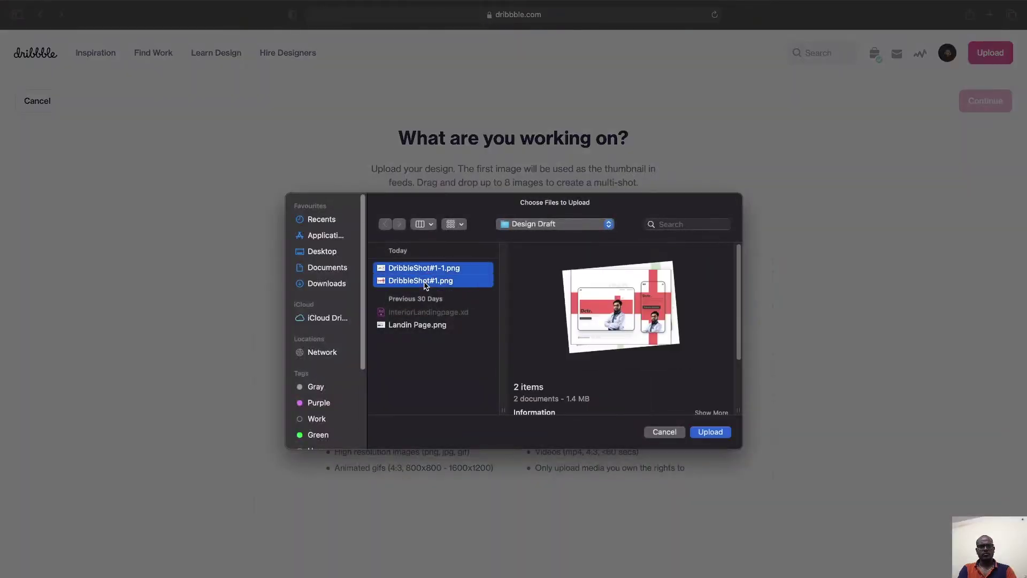
click(706, 432)
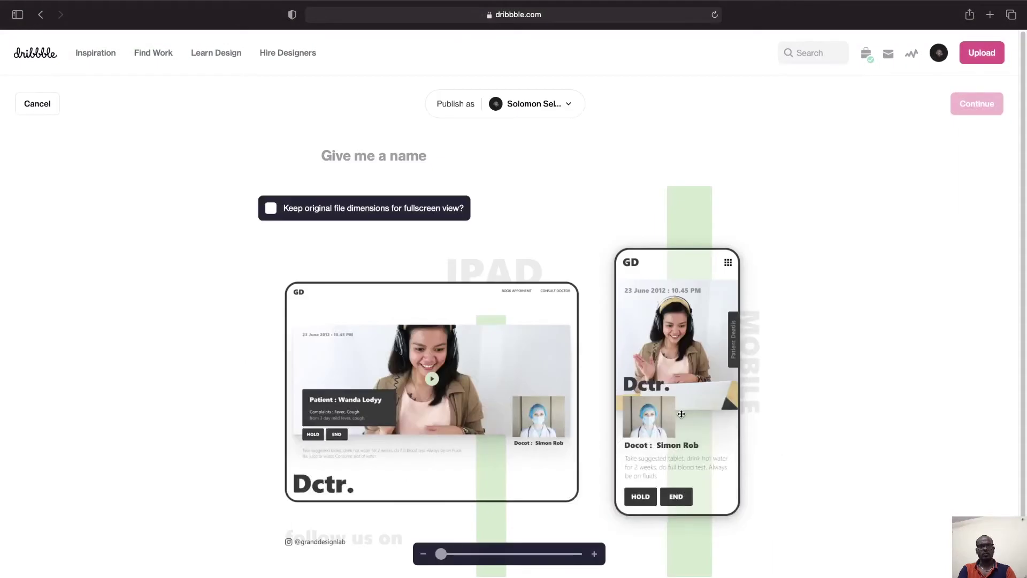
Step: Drag the red doctor image to the first slot, then preview both images
scroll(500, 430, down, 2)
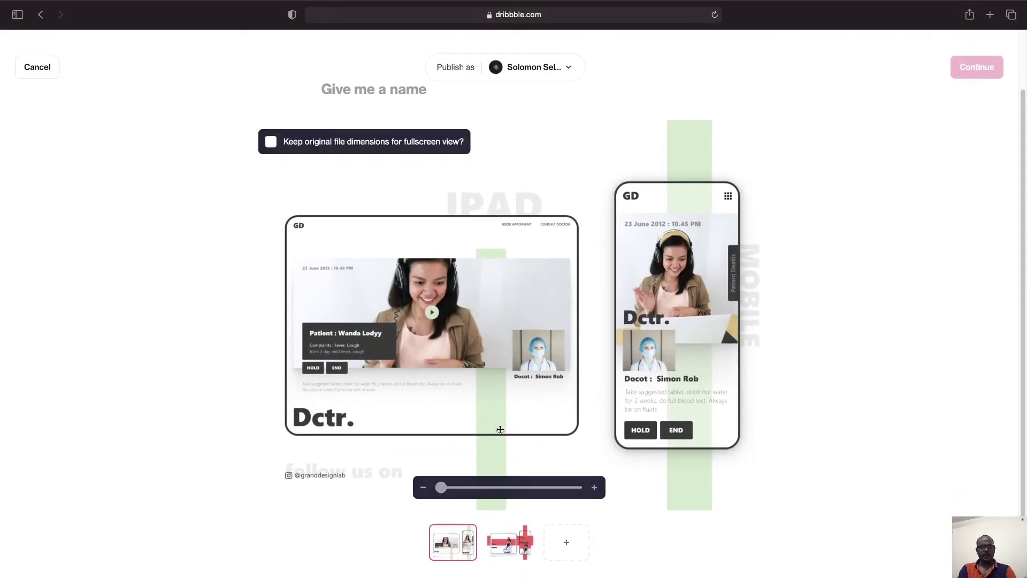
mouse_move(497, 553)
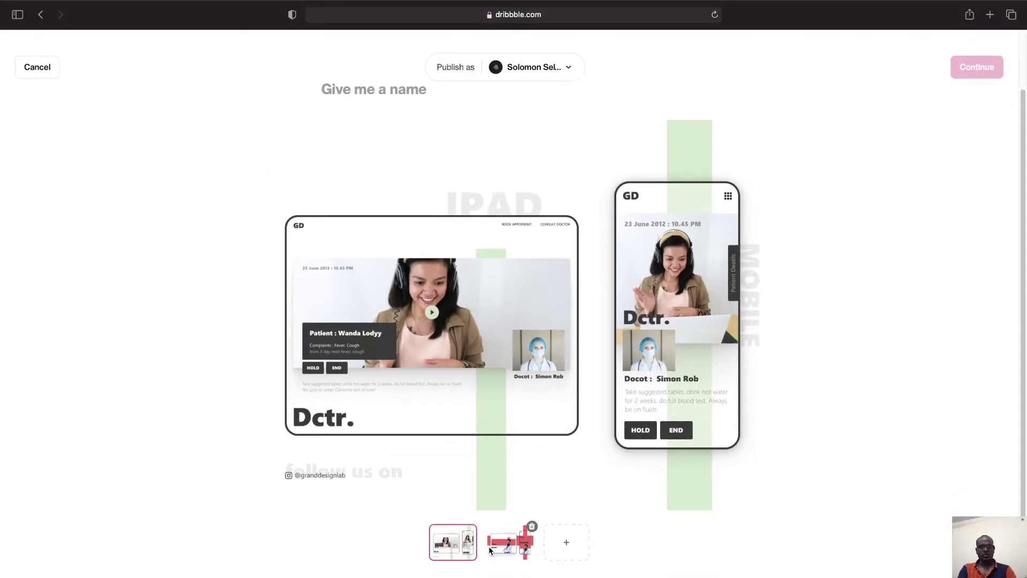
drag(490, 549, 429, 544)
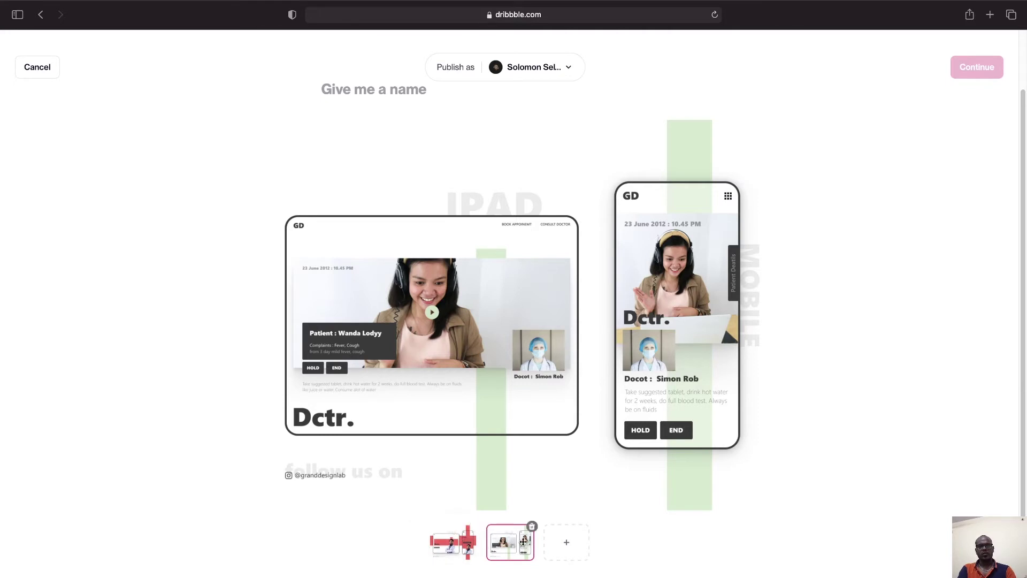
click(449, 533)
mouse_move(521, 548)
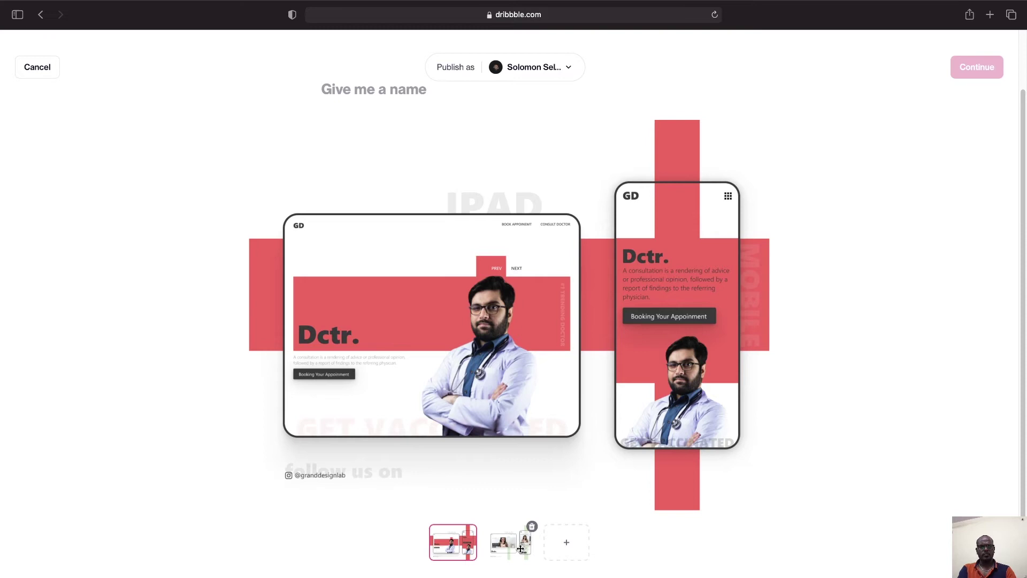
click(520, 548)
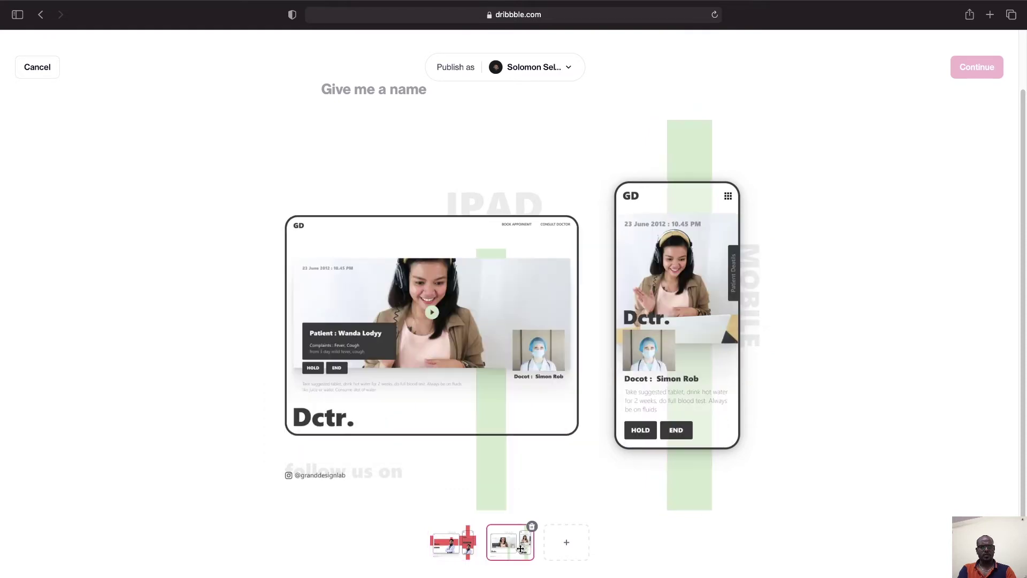
click(460, 542)
scroll(843, 353, up, 3)
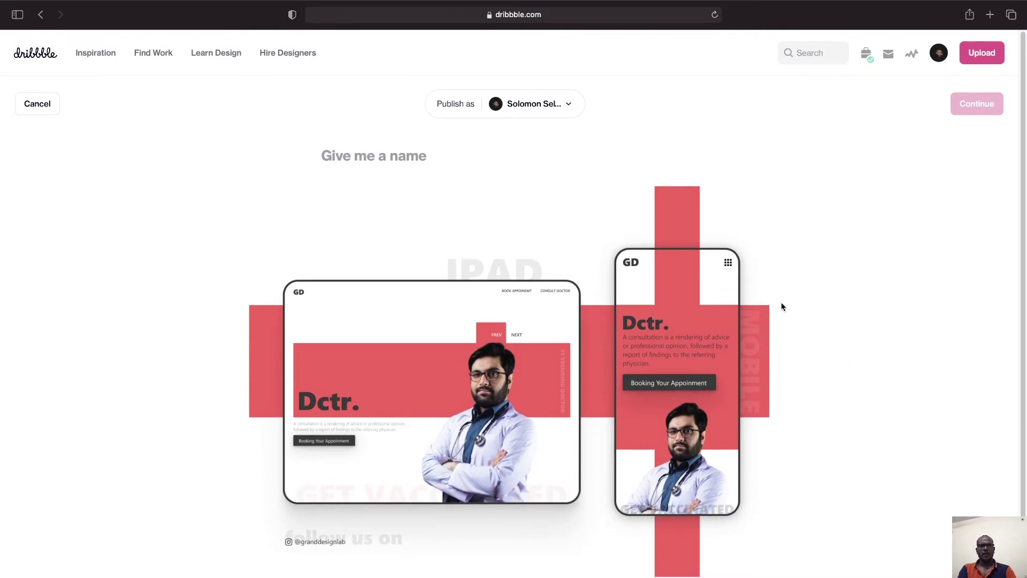
Step: Turn on 'Keep original file dimensions for fullscreen view' for the shot
mouse_move(535, 257)
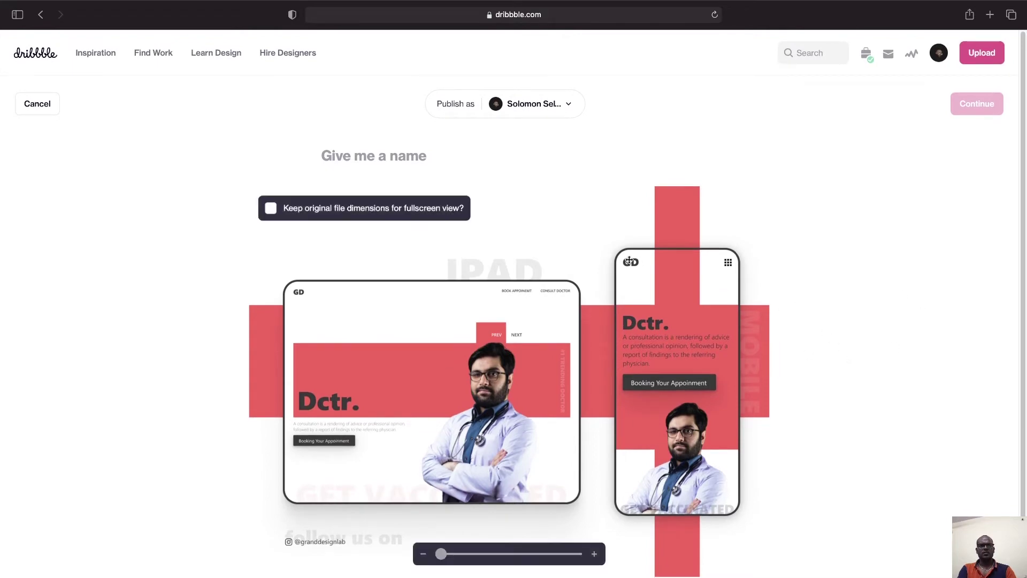
click(273, 209)
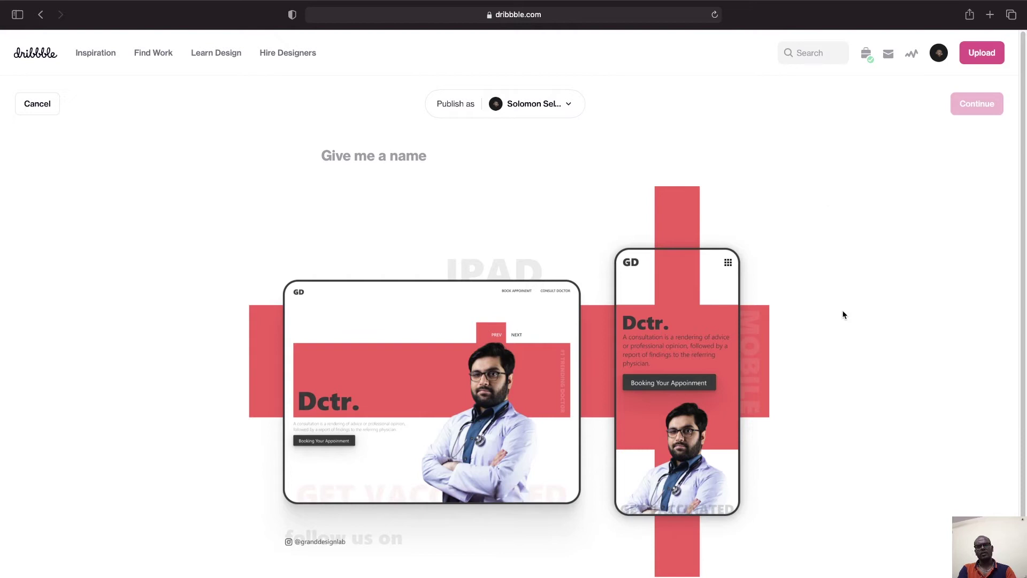
mouse_move(588, 432)
scroll(589, 432, down, 2)
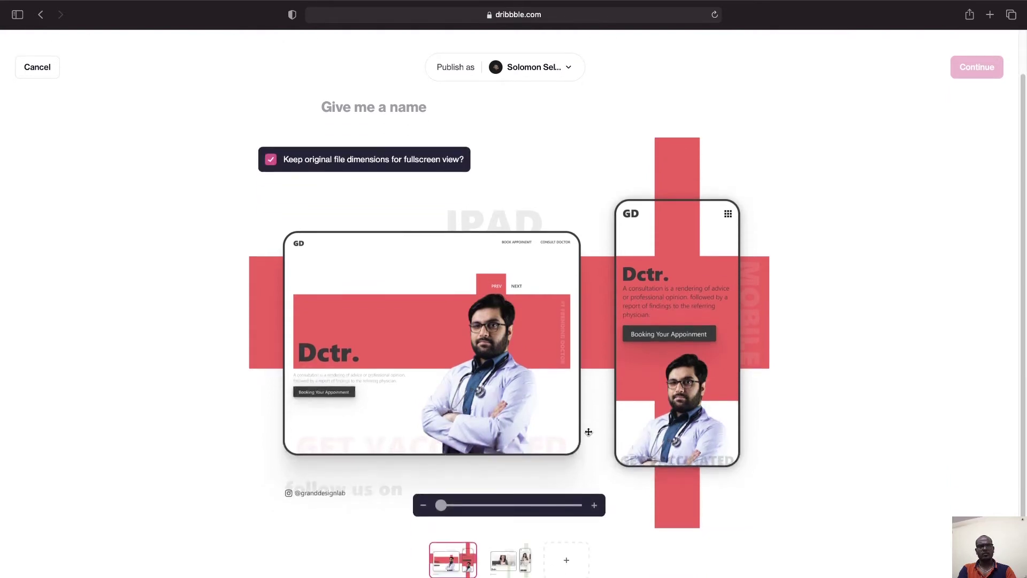
scroll(588, 431, down, 2)
scroll(589, 432, up, 3)
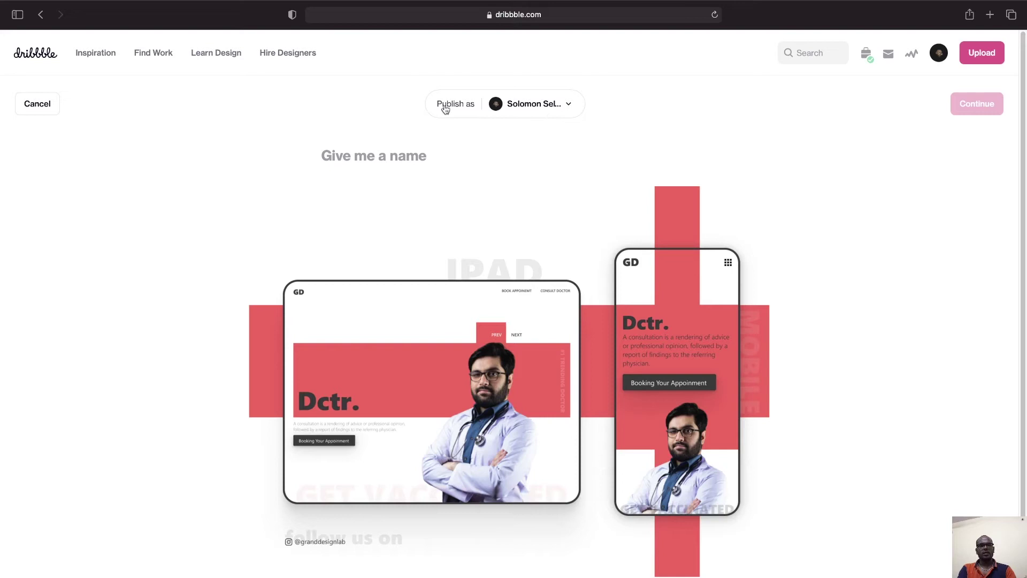
Step: Keep the current publishing account and title the shot 'Doctor Concept App Design'
click(512, 111)
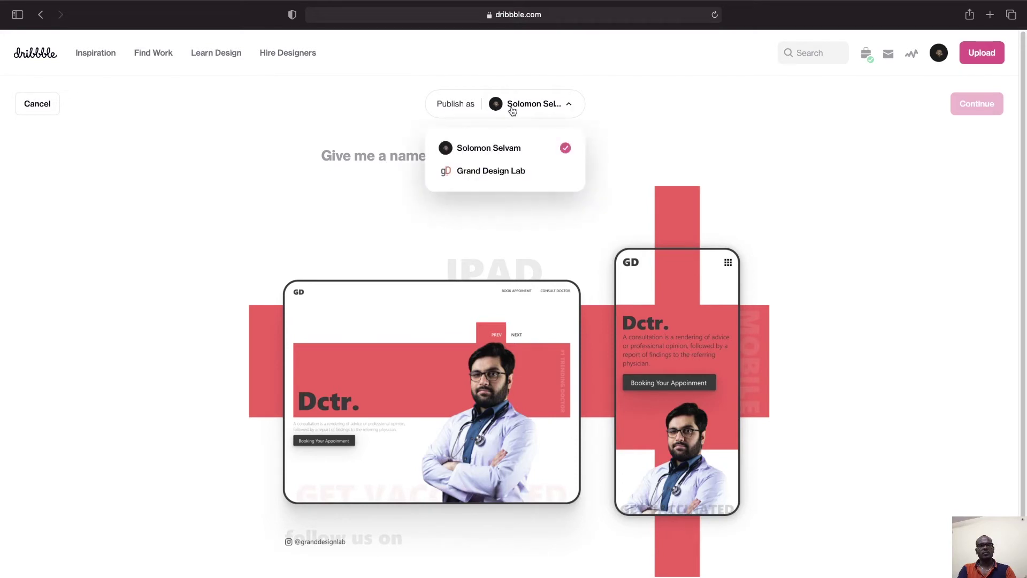
click(506, 151)
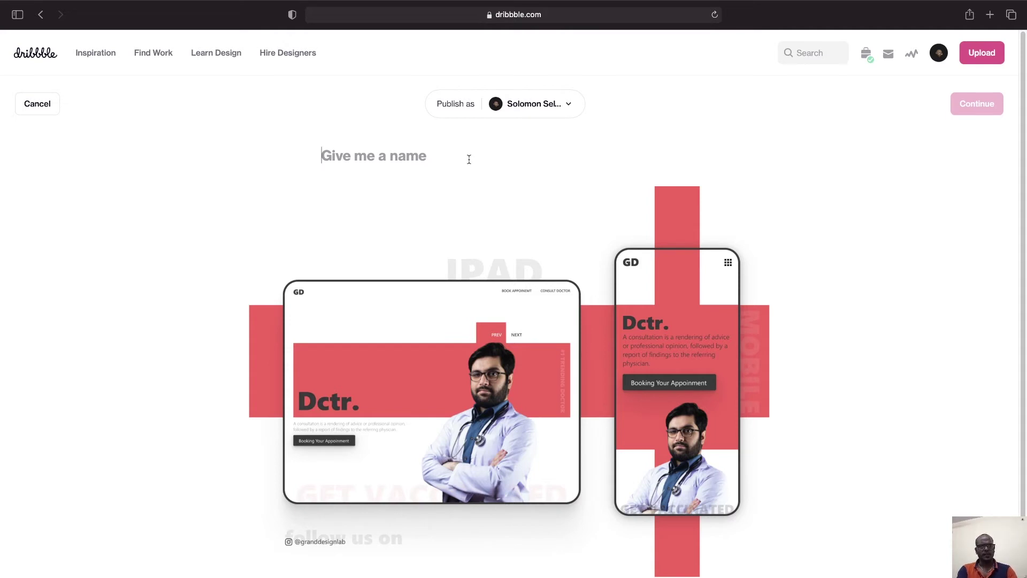
text(D)
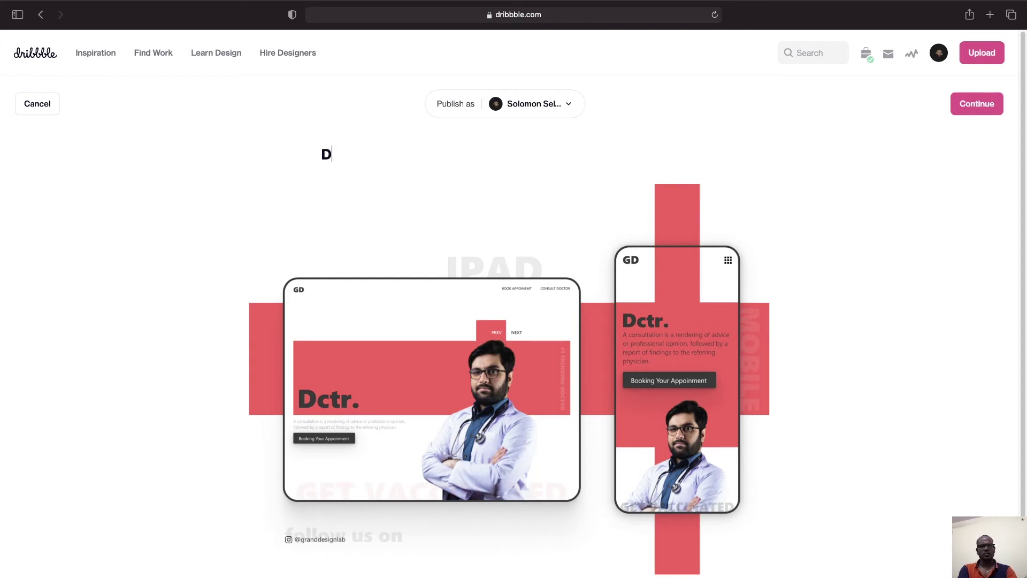
text(octor Con)
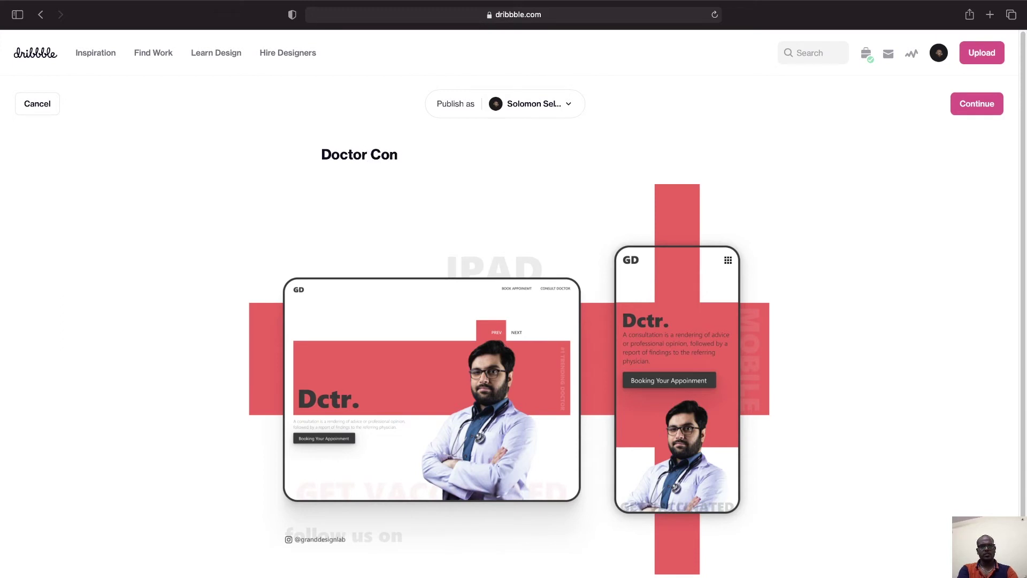
text(cept App Design)
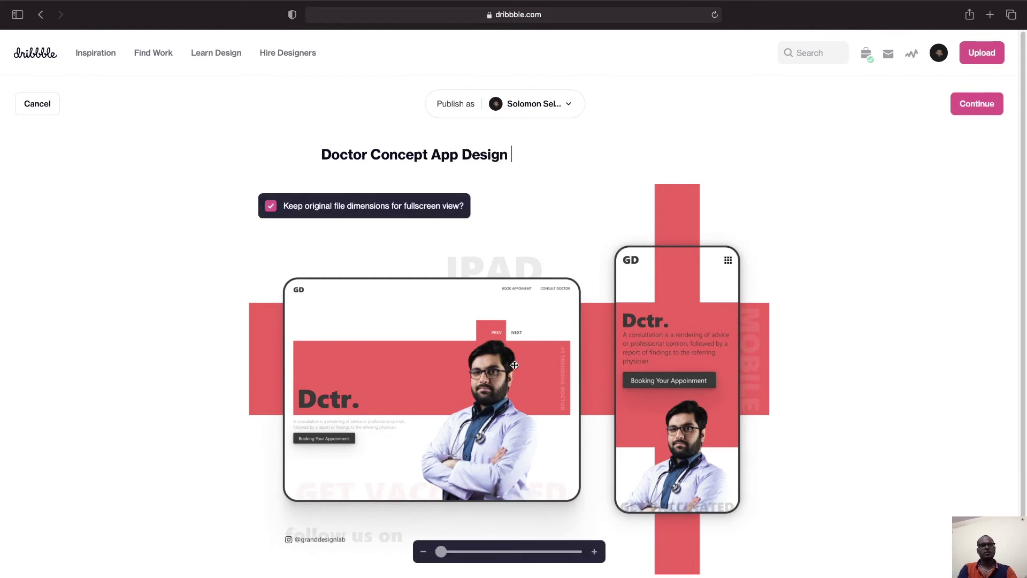
Step: Enter the description 'This is a concept of doctor app design for iPad and mobile version'
scroll(673, 471, down, 2)
scroll(673, 471, down, 2)
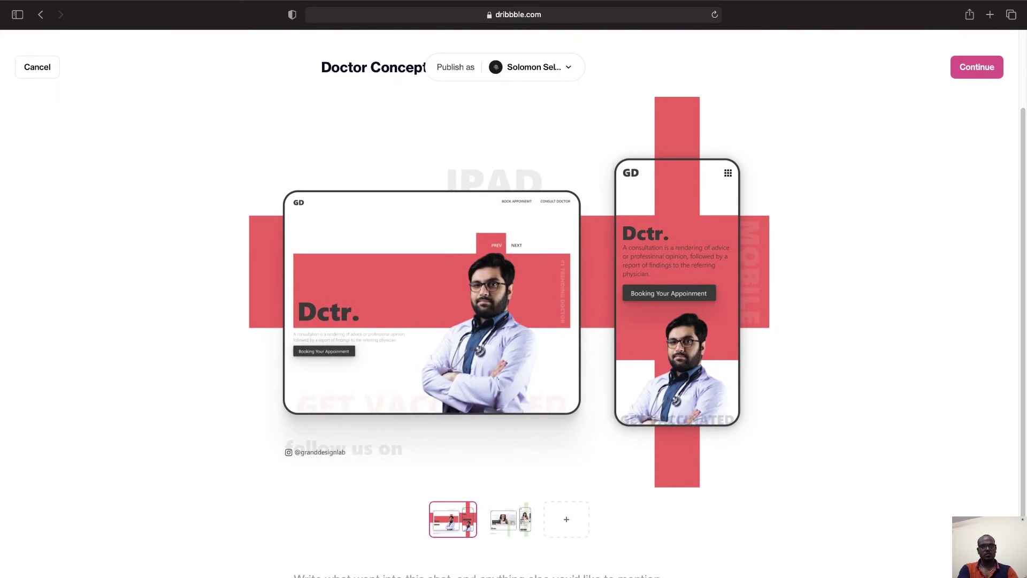
text(This is)
text(a concept of doctor app des)
text(ign for iPad and mobile v)
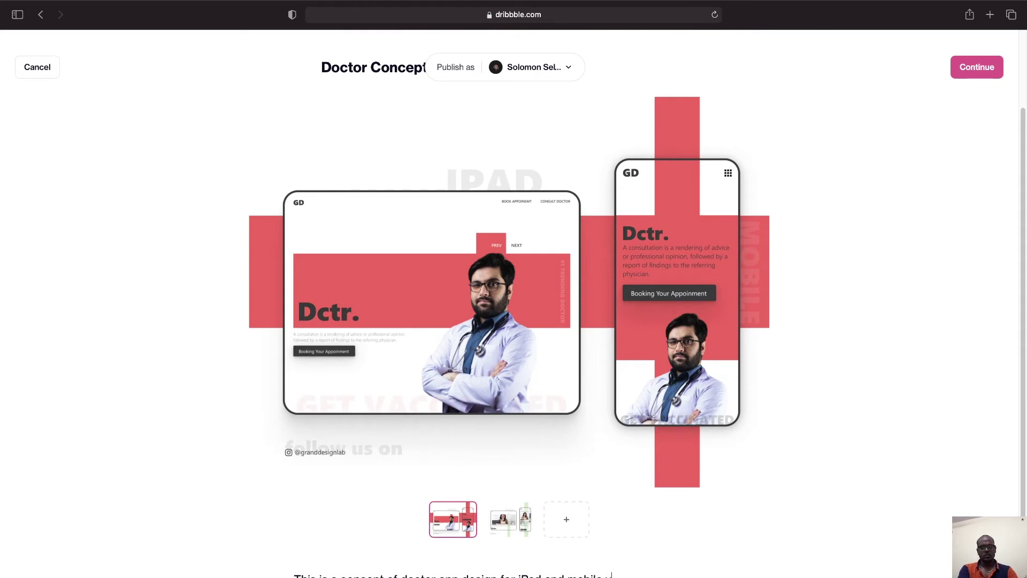
text(ersion)
mouse_move(593, 444)
scroll(659, 565, down, 1)
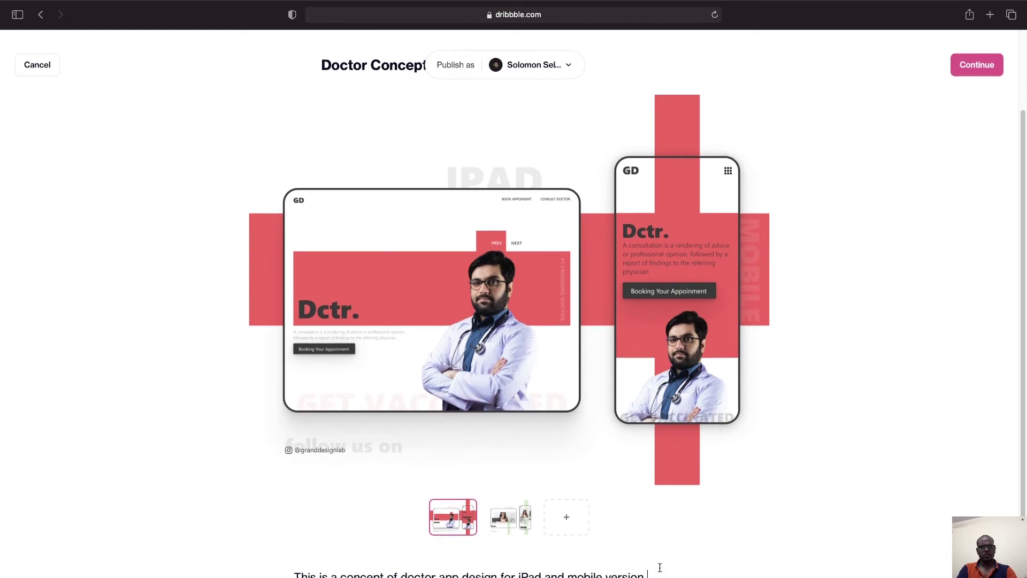
scroll(659, 566, up, 3)
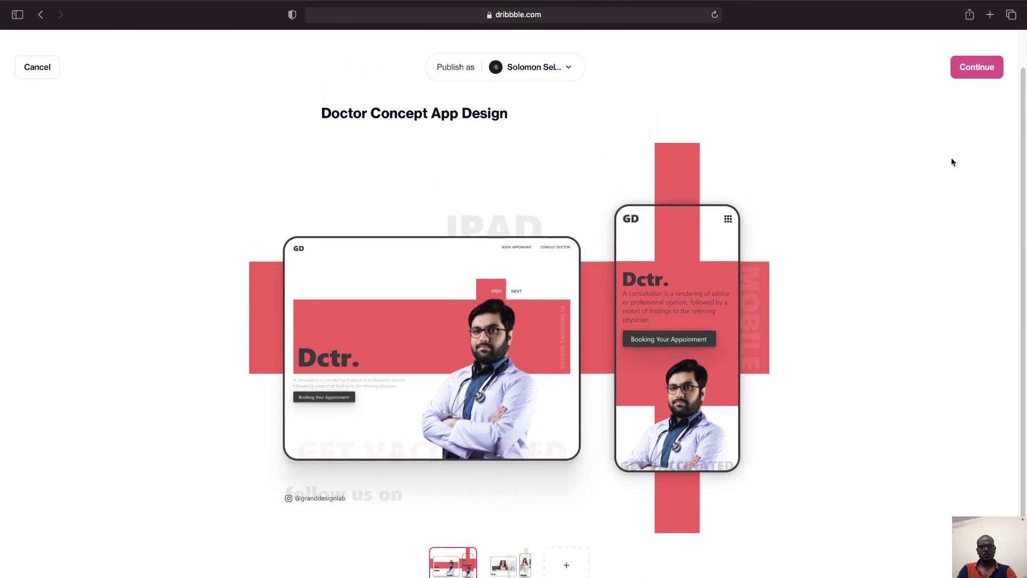
Step: Continue to the Final touches publishing options and open the tags field
click(979, 63)
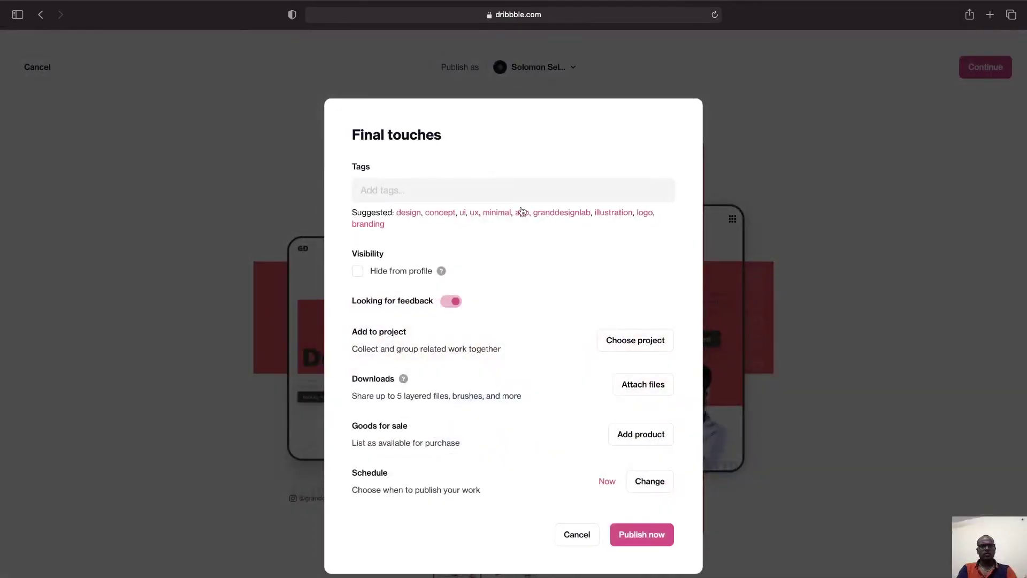
click(481, 193)
click(383, 186)
click(327, 184)
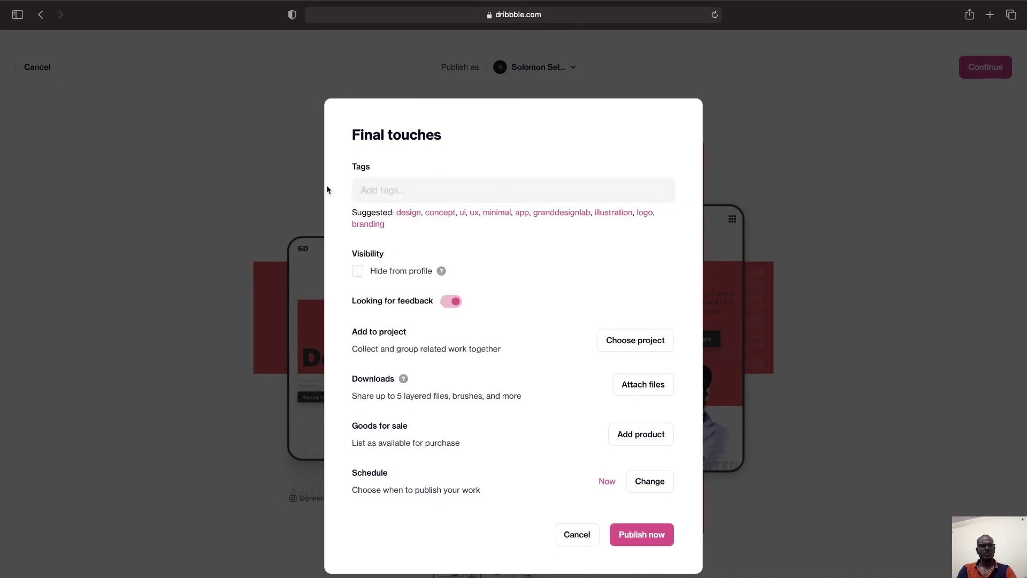
Step: Add the tags design, concept, ux, ui, minimal, app, studio name and branding, then publish
click(408, 216)
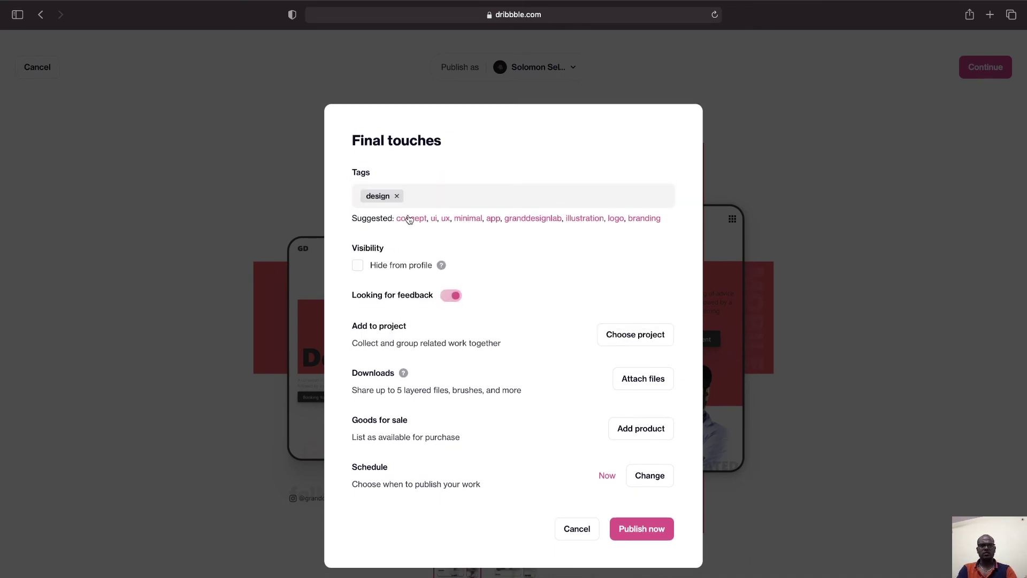
click(409, 218)
click(409, 218)
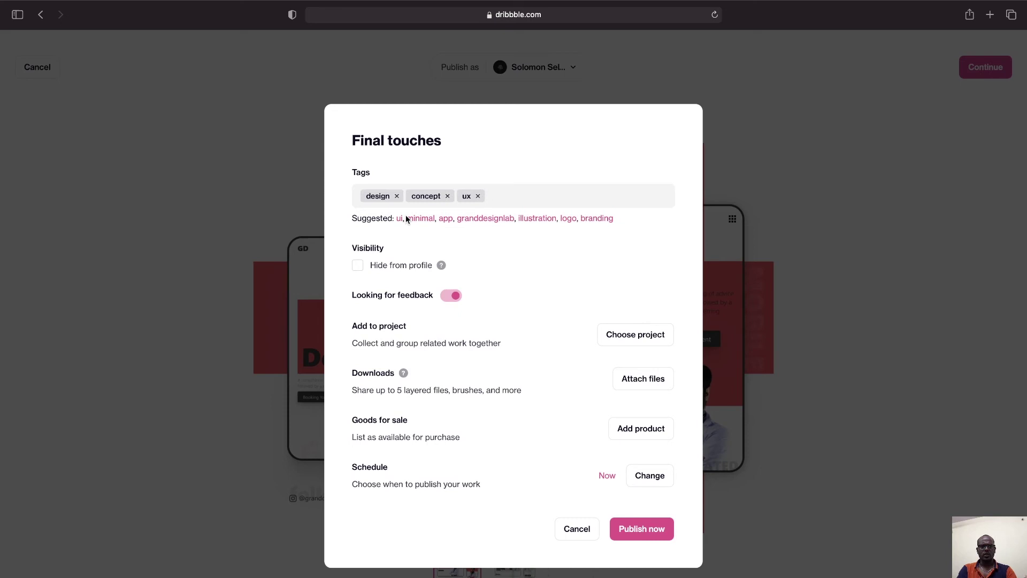
click(399, 219)
click(401, 220)
click(403, 220)
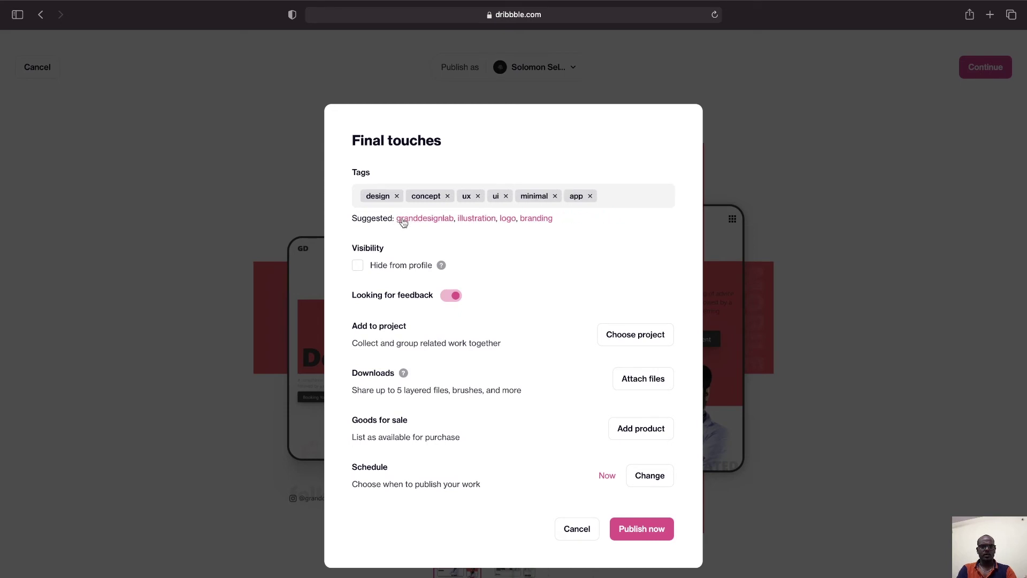
click(404, 220)
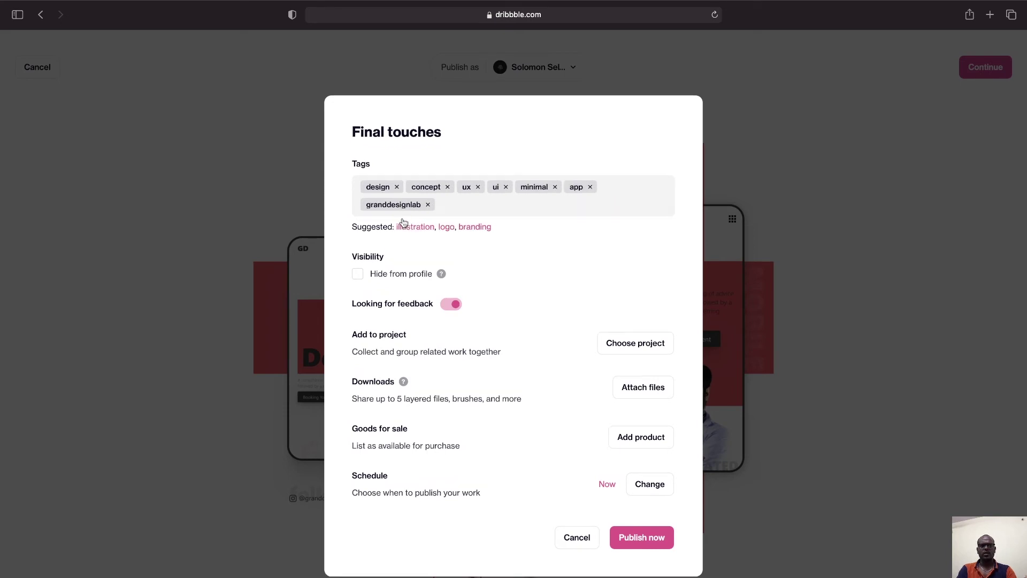
click(466, 229)
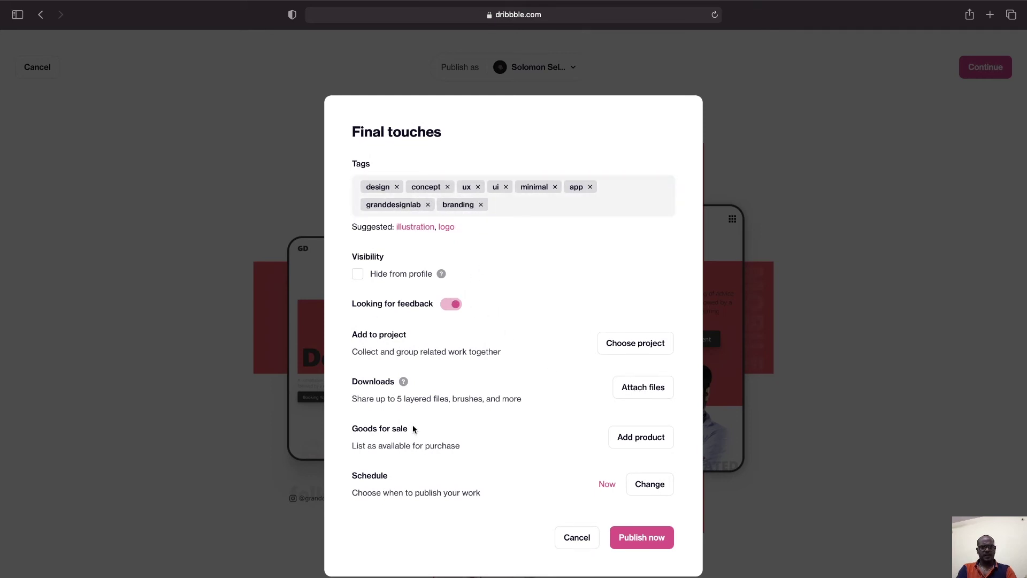
click(647, 542)
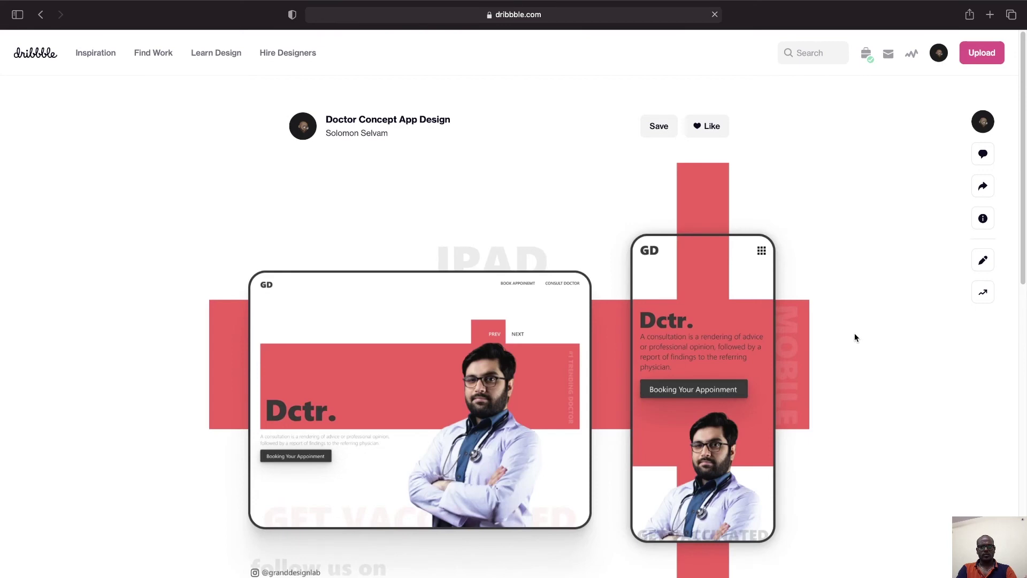
Step: Check the published shot's description and show its second image
mouse_move(720, 374)
scroll(846, 388, down, 5)
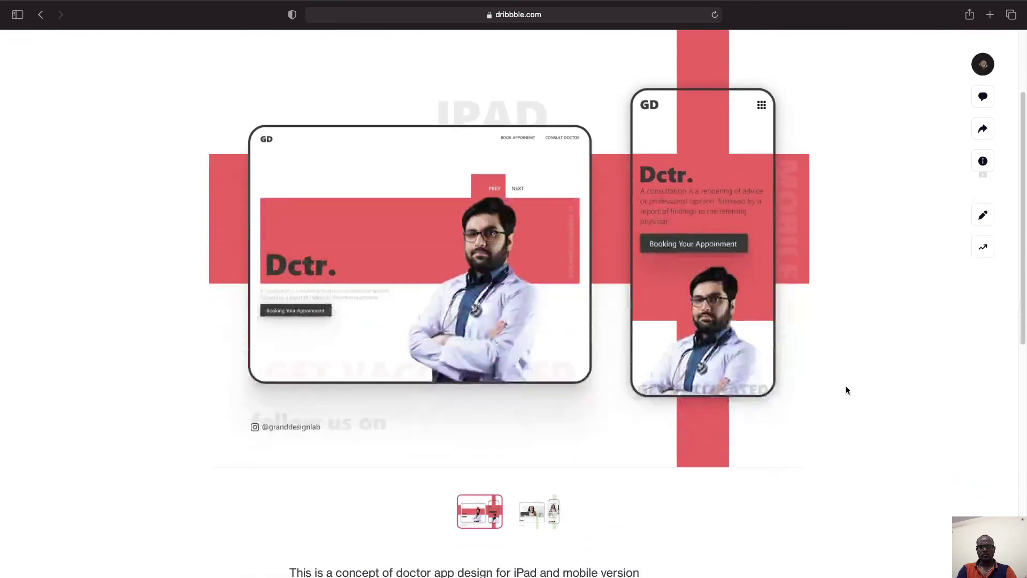
scroll(846, 387, up, 5)
scroll(845, 390, down, 2)
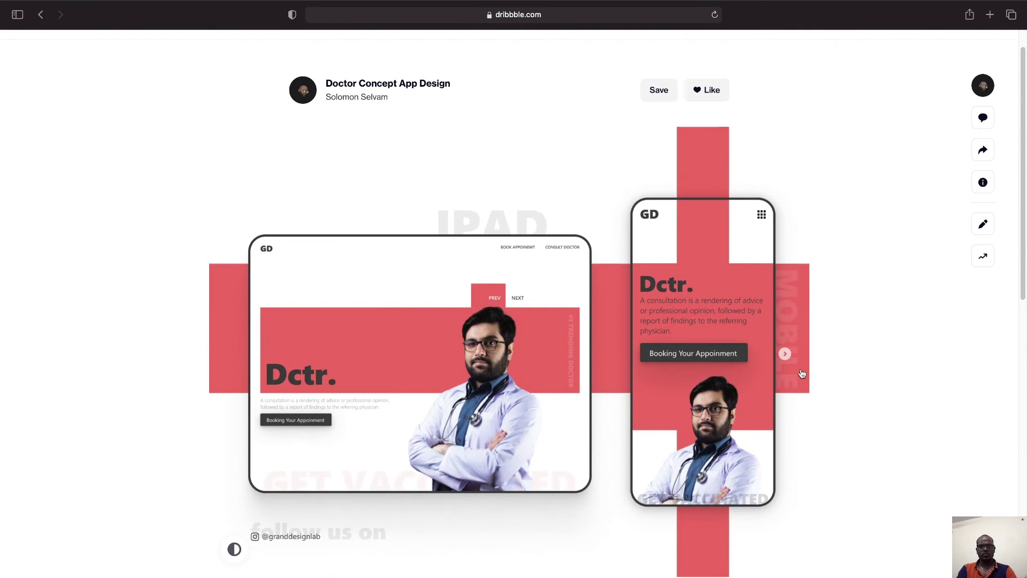
click(785, 357)
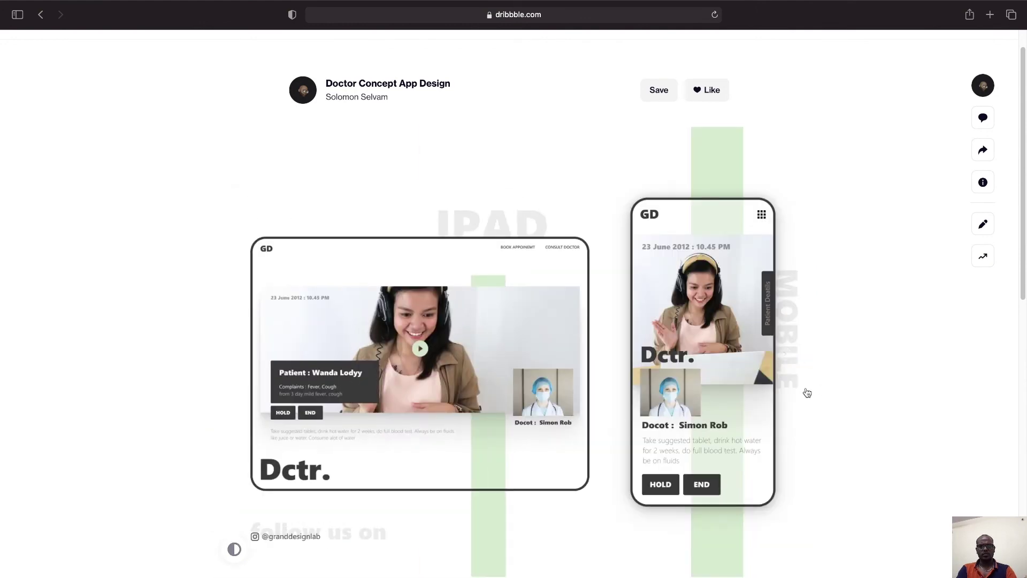
scroll(805, 392, up, 2)
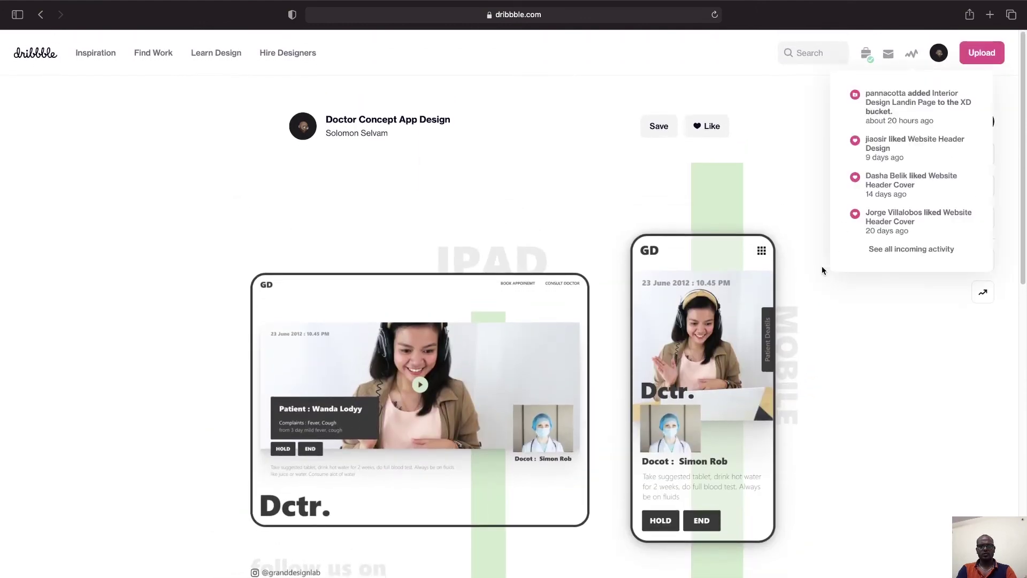
mouse_move(936, 54)
Step: Go to your profile and open the Doctor Concept App Design shot from your shots
click(907, 101)
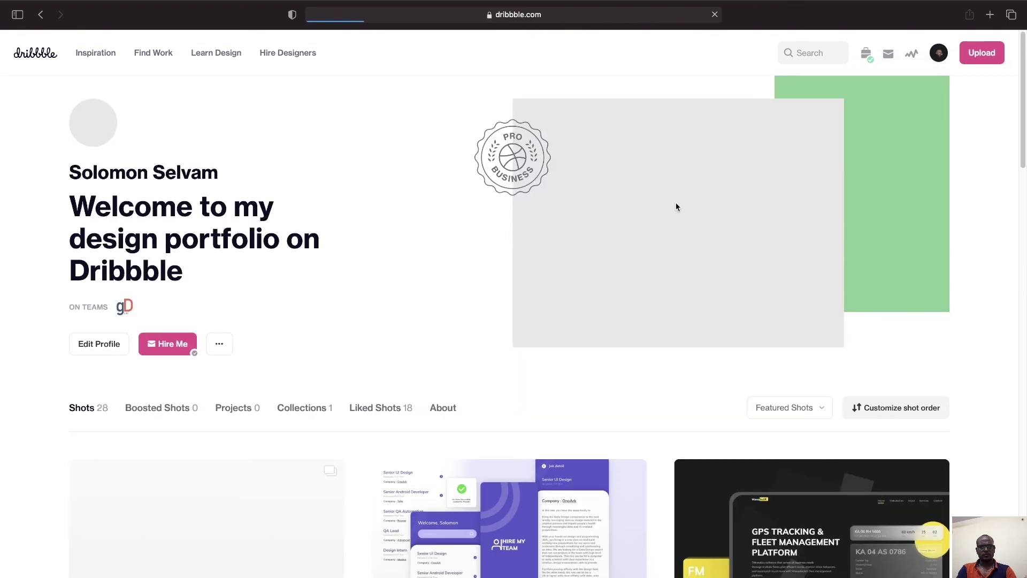
scroll(225, 362, down, 5)
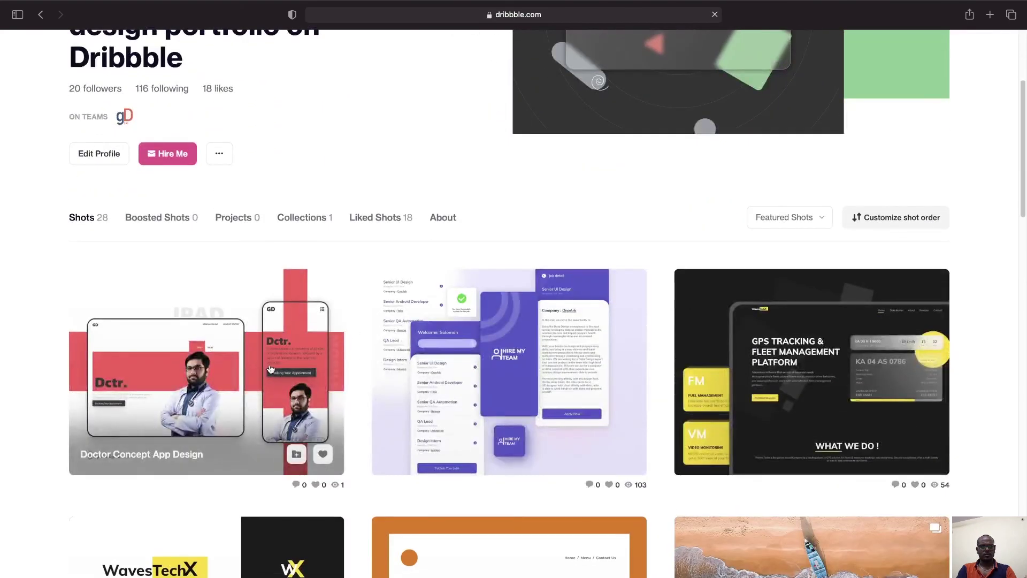
click(270, 369)
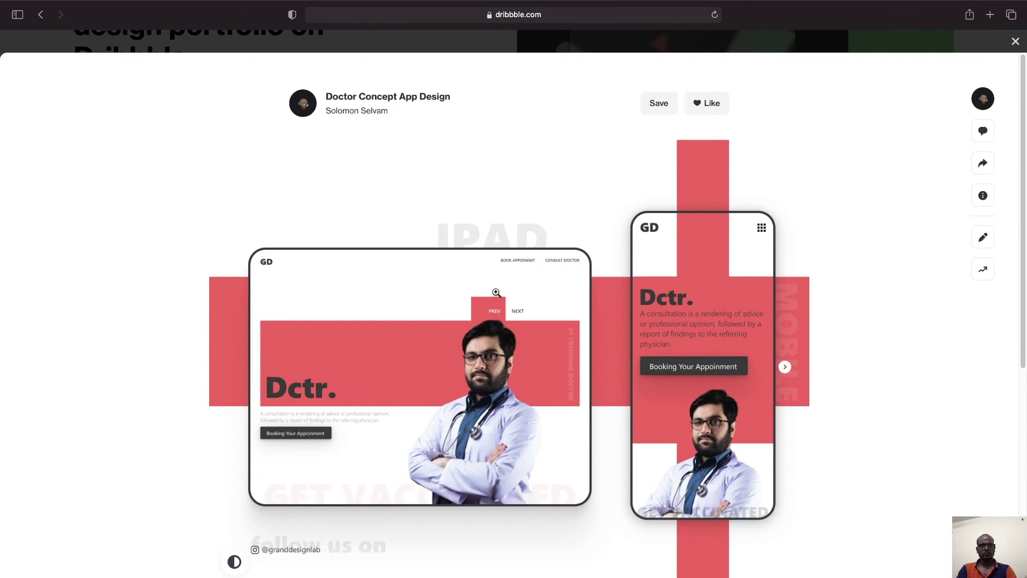
scroll(481, 428, down, 4)
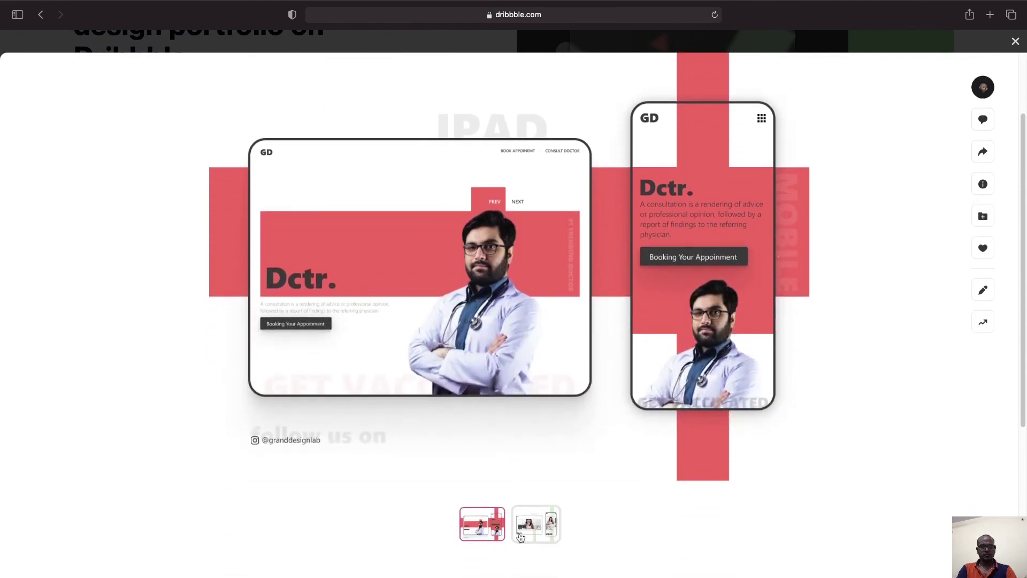
scroll(533, 534, down, 2)
scroll(513, 374, down, 6)
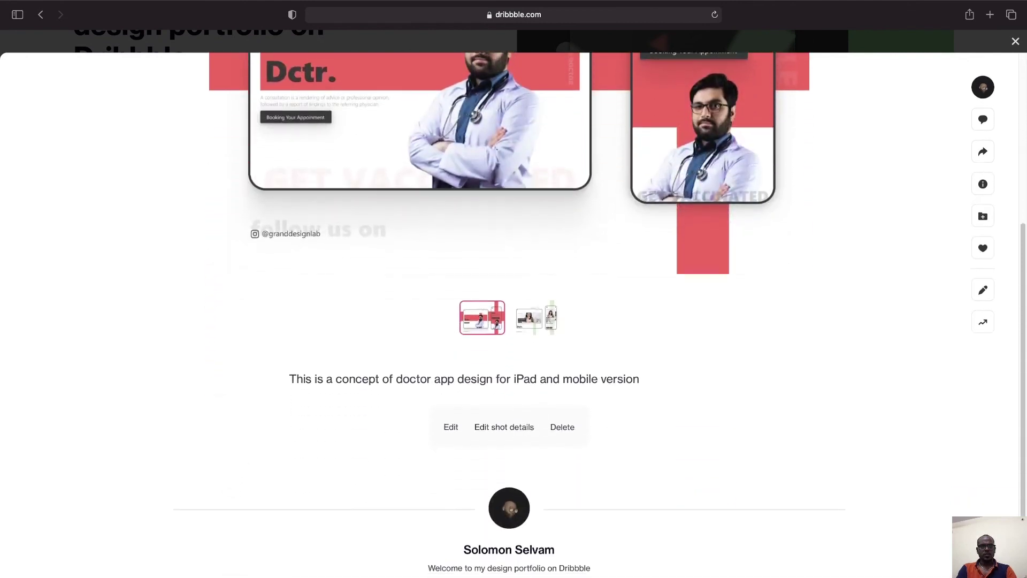
scroll(513, 375, up, 6)
scroll(513, 320, up, 6)
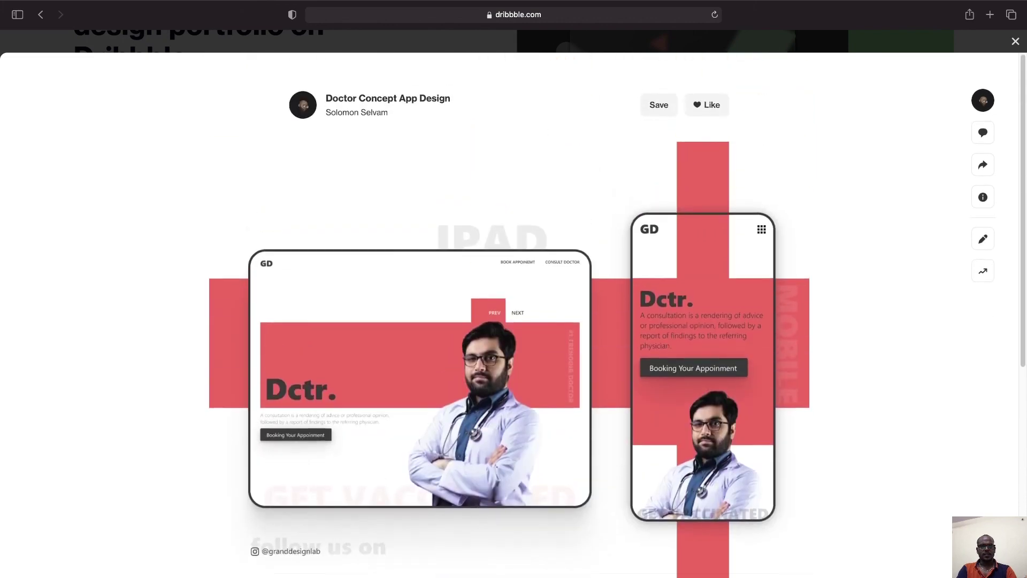